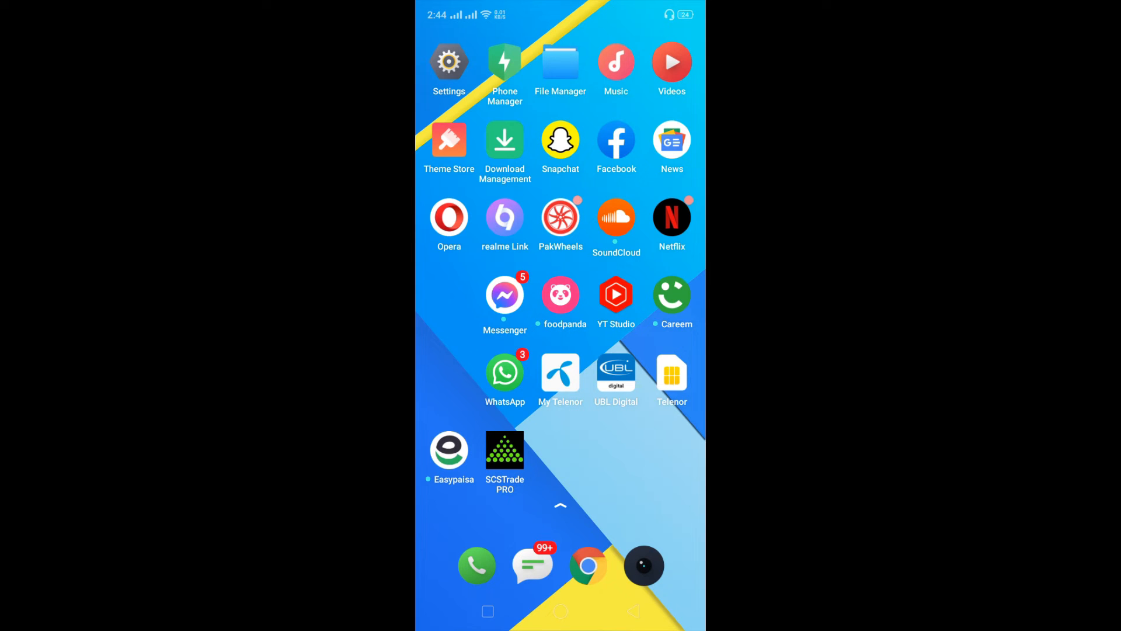
Step: Go from the home screen into Settings and reach the Security page
click(450, 63)
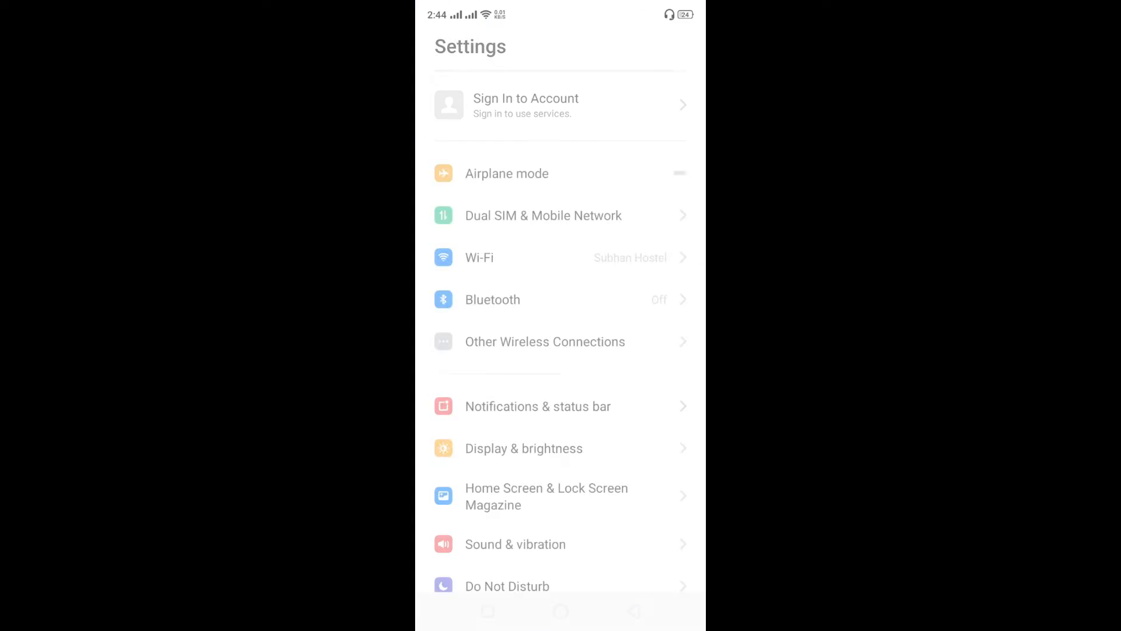
scroll(561, 350, down, 10)
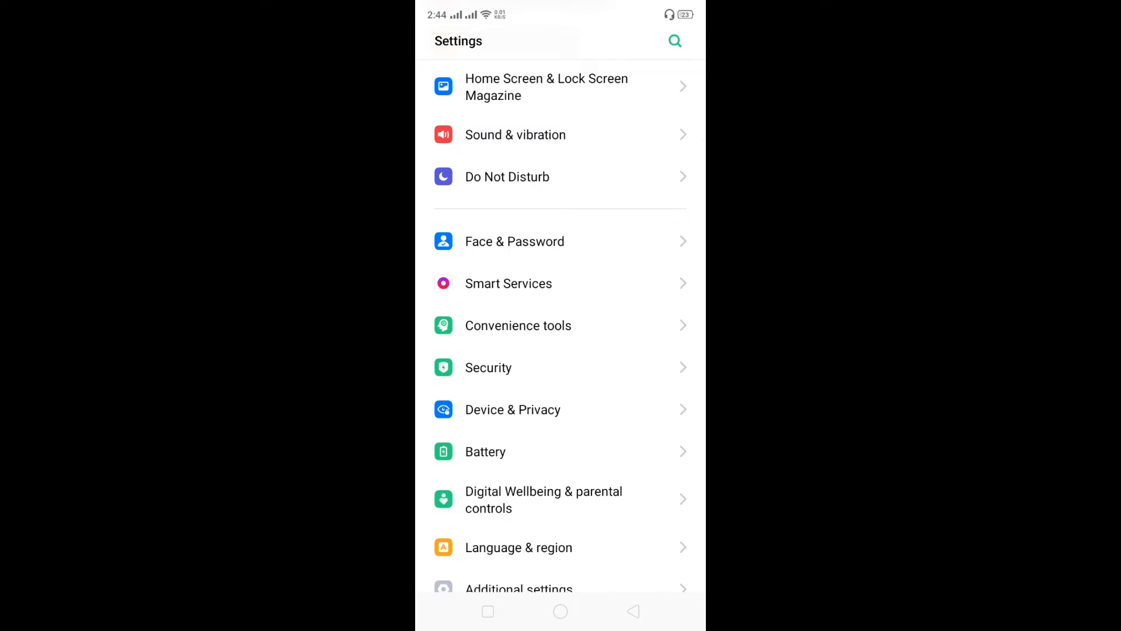
click(546, 367)
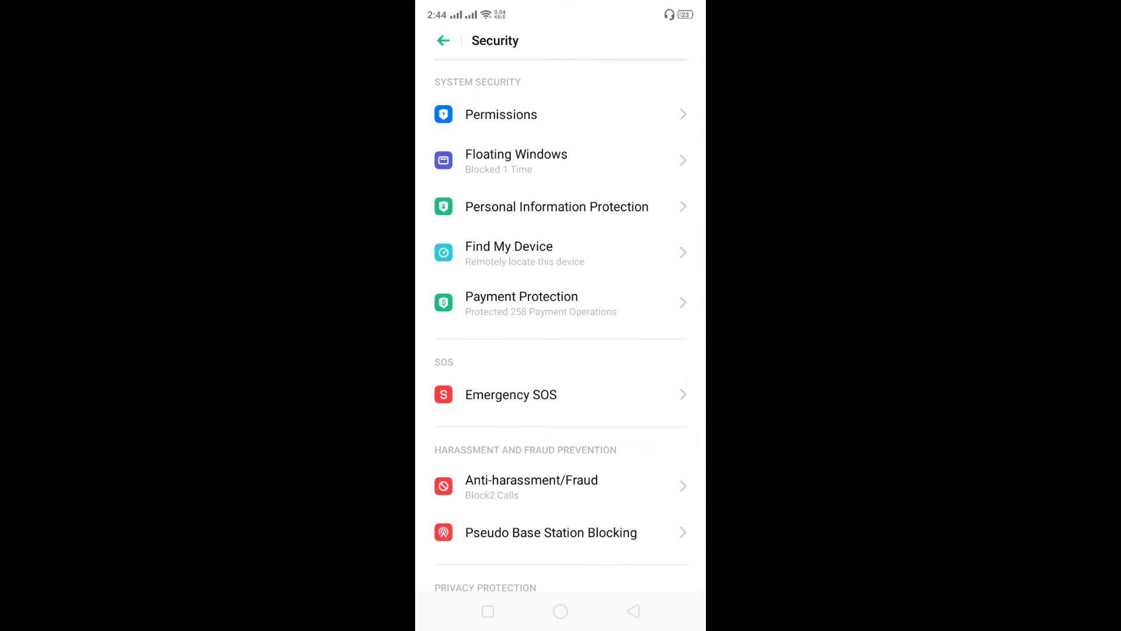
scroll(626, 421, down, 1)
scroll(626, 385, down, 5)
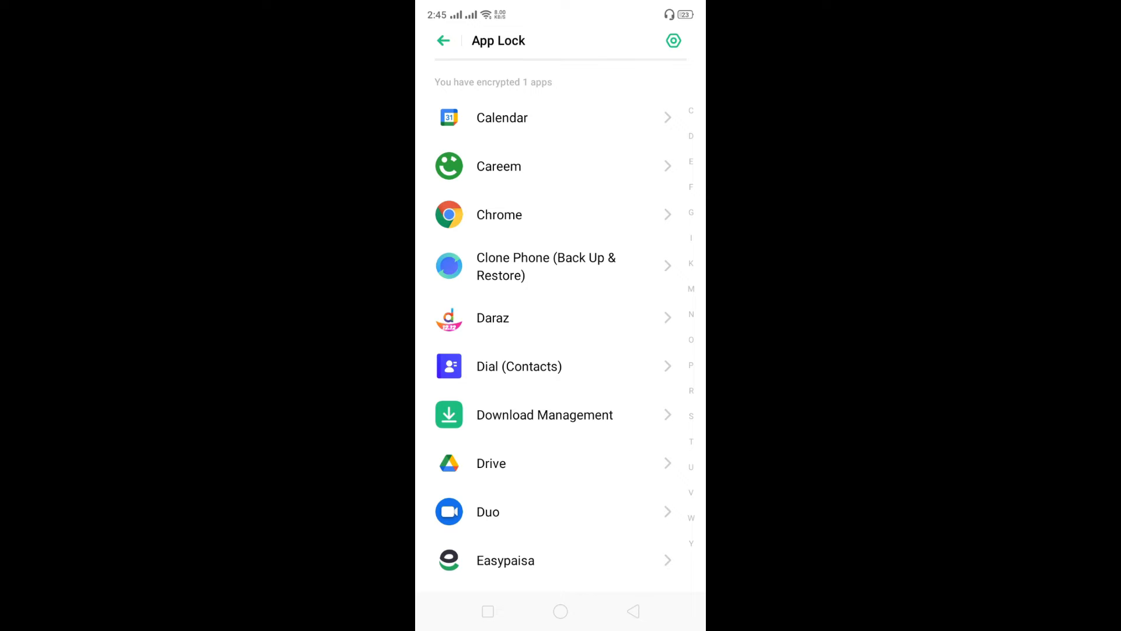
scroll(562, 350, down, 10)
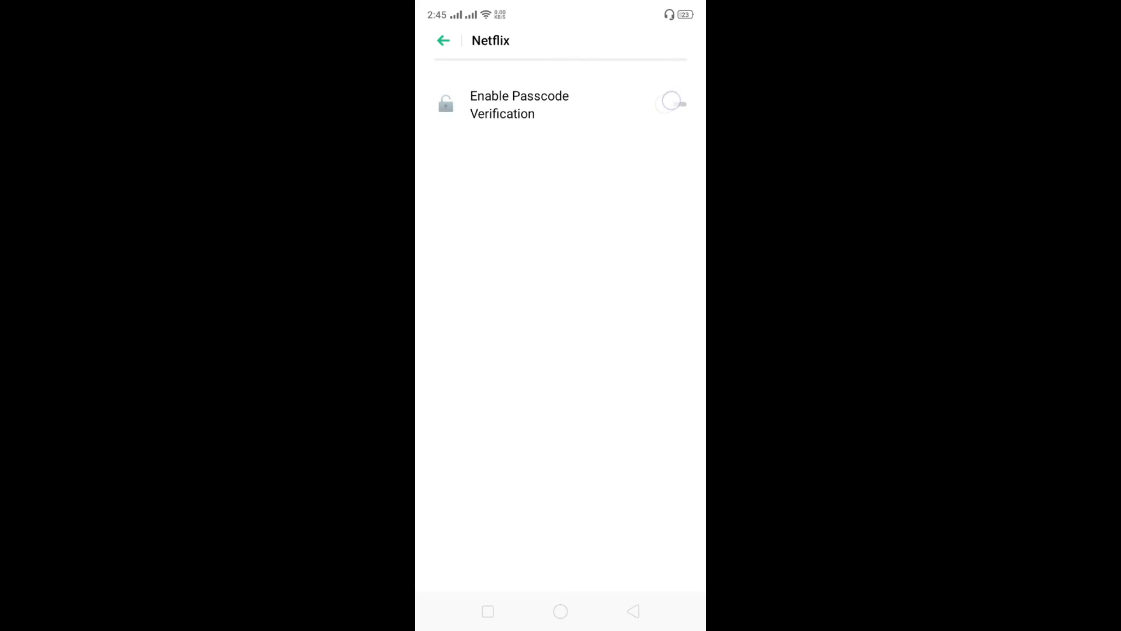
Step: Turn on Enable Passcode Verification and Hide Home Screen Icons for Netflix
click(672, 105)
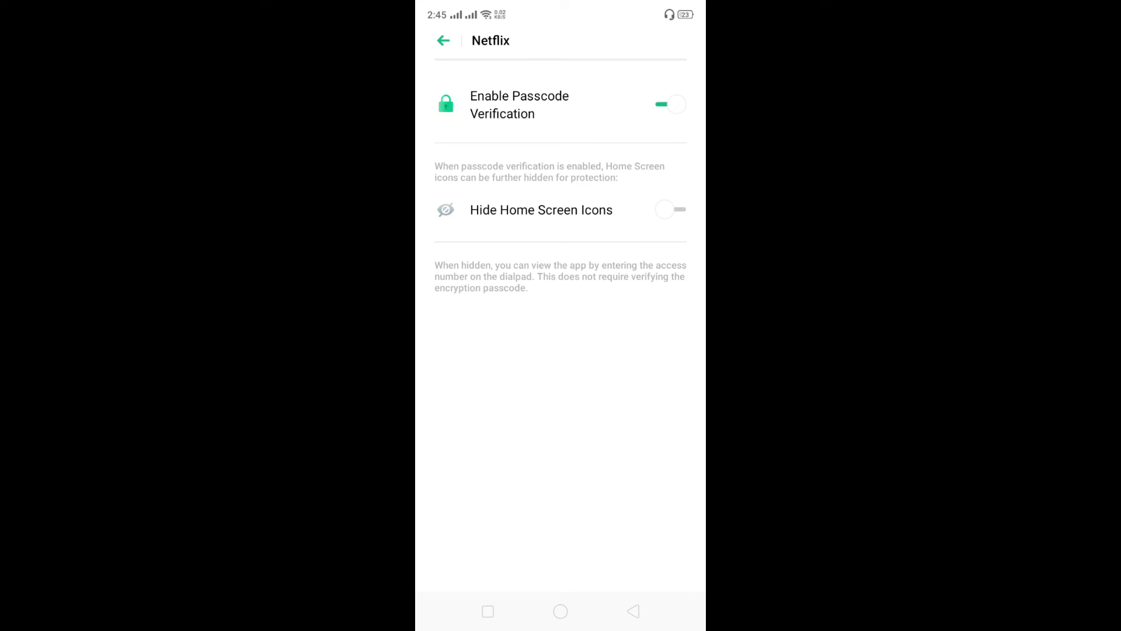
click(671, 210)
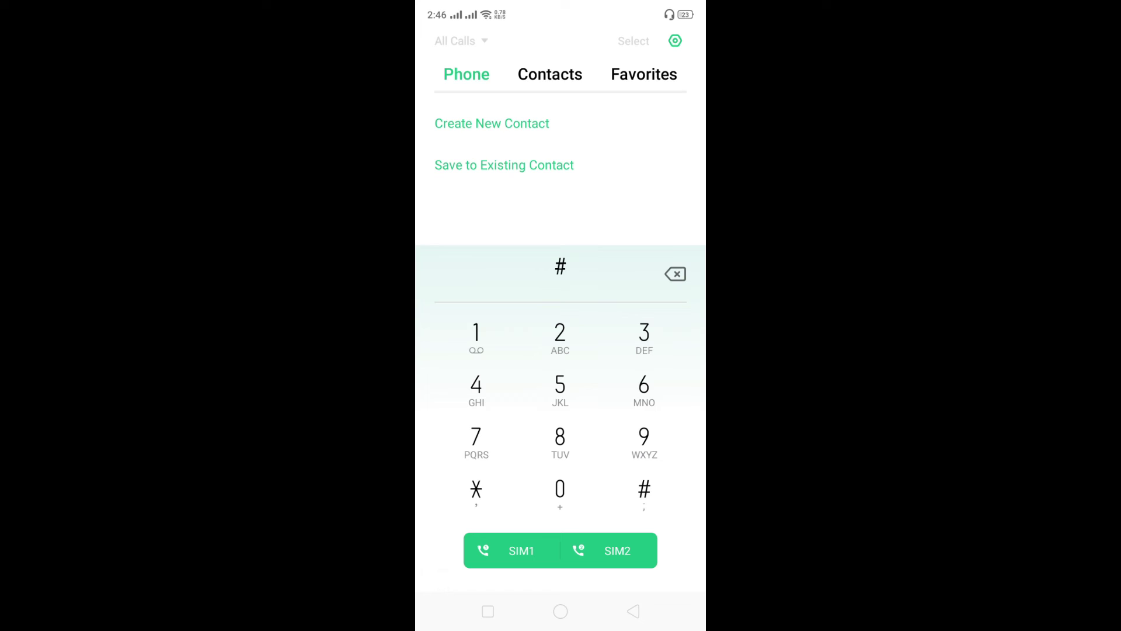
Step: Dial the access code #070707# on the keypad to reveal the Hidden Apps folder
click(560, 490)
click(476, 436)
click(560, 489)
click(476, 437)
click(560, 490)
click(476, 437)
click(644, 489)
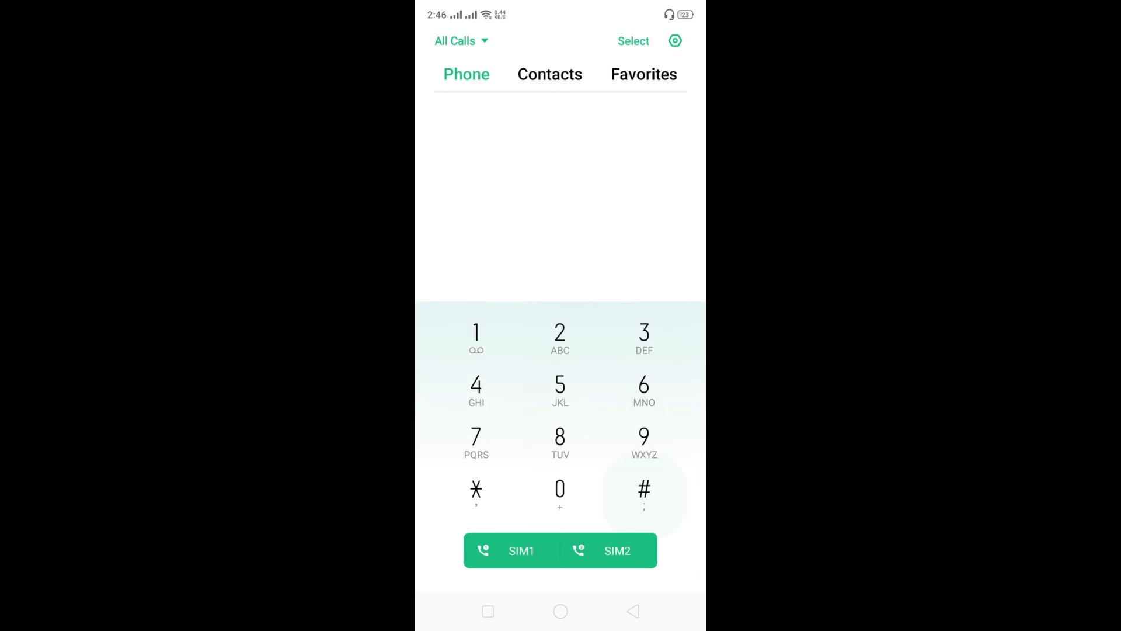